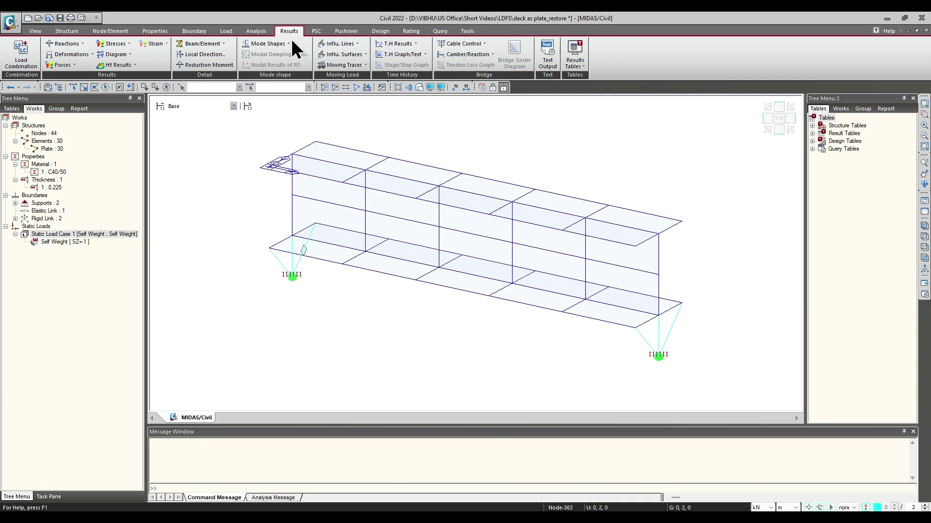
Step: Inspect the girder from the end in shaded hidden-line view, then return to transparent wireframe
click(421, 89)
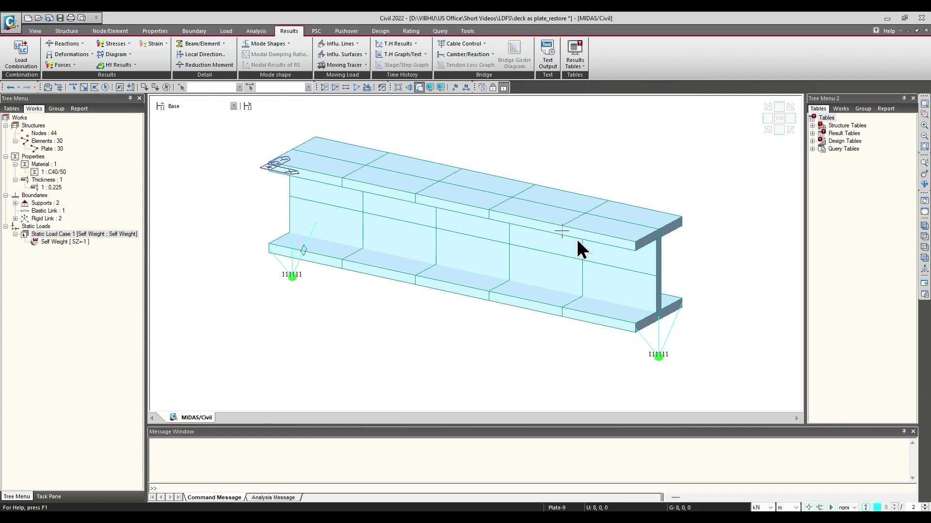
mouse_move(582, 255)
ctrl+middle_down()
mouse_move(530, 233)
mouse_move(646, 241)
mouse_move(582, 250)
ctrl+middle_up()
click(420, 88)
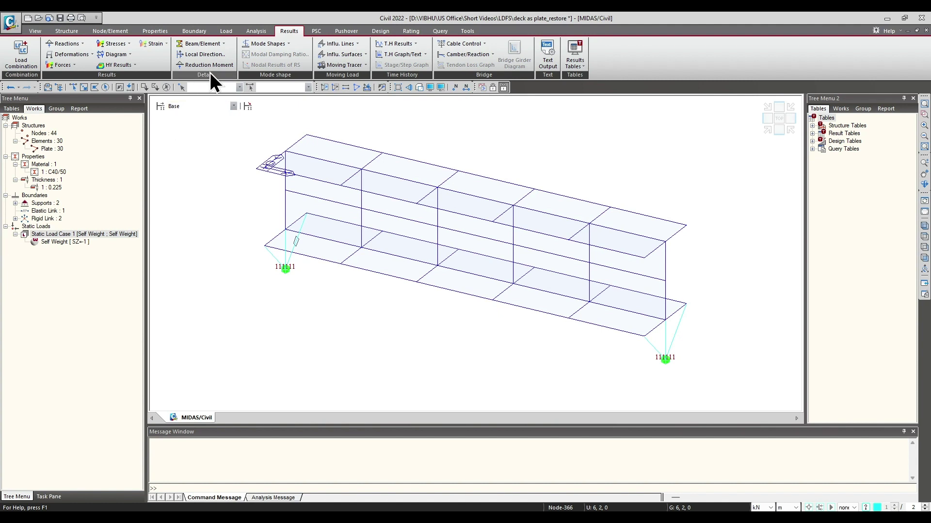
Step: Open Local Direction Force Sum for Self Weight in Line Select mode, ready to pick positions
click(211, 58)
drag(216, 36, 164, 59)
click(176, 83)
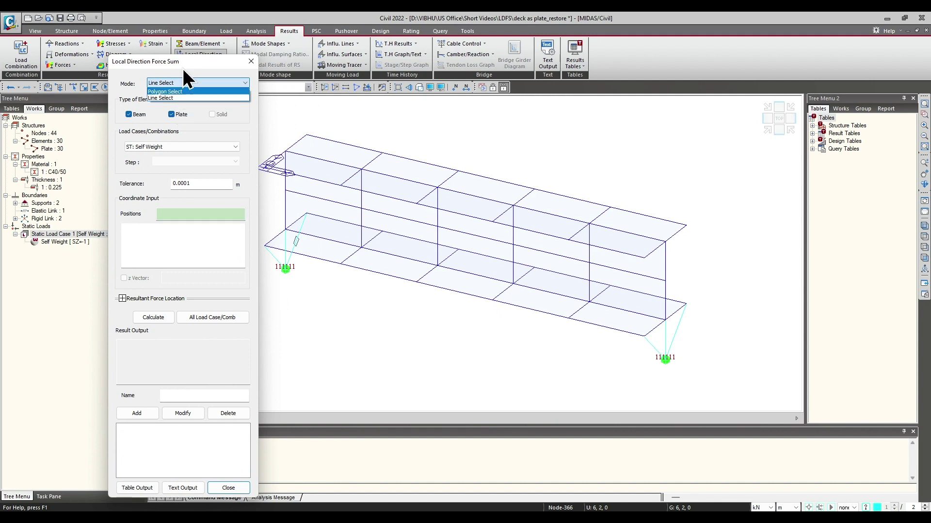
click(184, 68)
drag(191, 62, 184, 51)
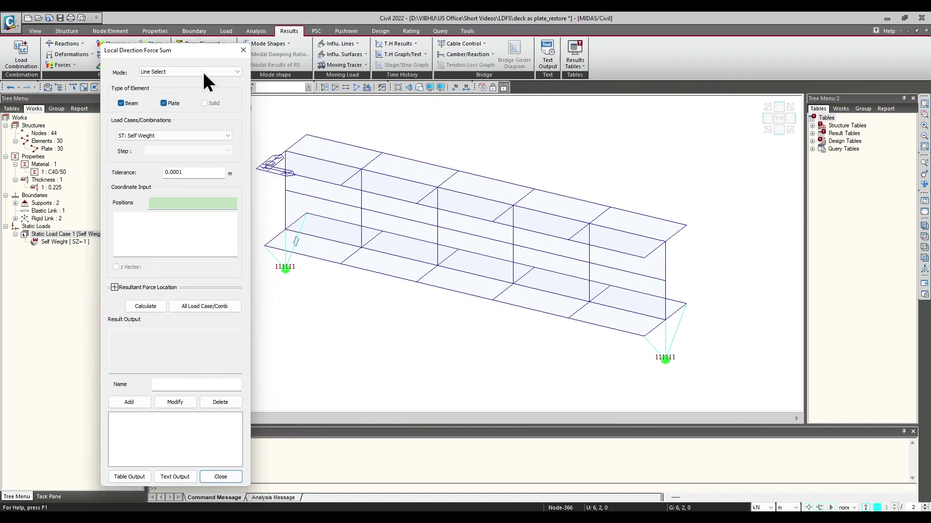
click(285, 228)
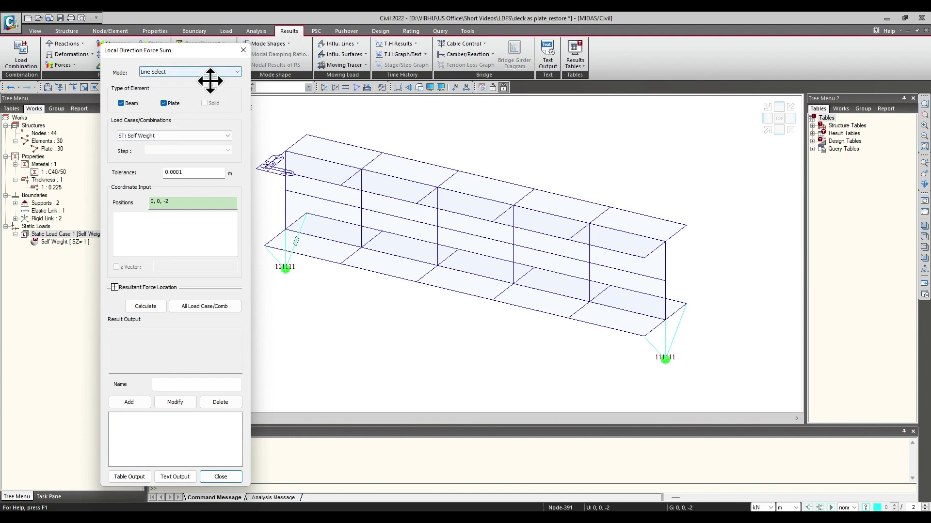
click(194, 205)
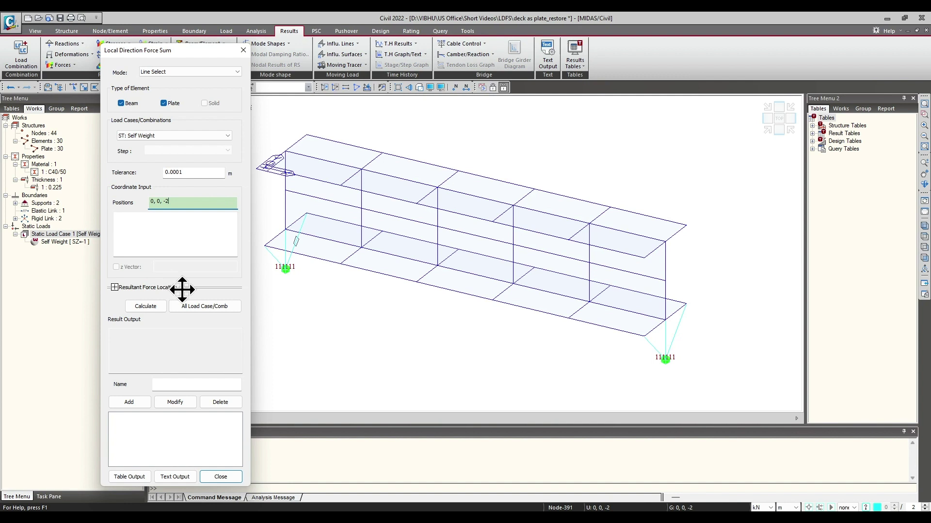
Step: Calculate the force sum along line [4,0,0]–[4,2,0]–[6,2,0]: Fx -1.5667e+02, Fy 1.1250e+01 at X=4, Y=1
click(417, 203)
click(456, 172)
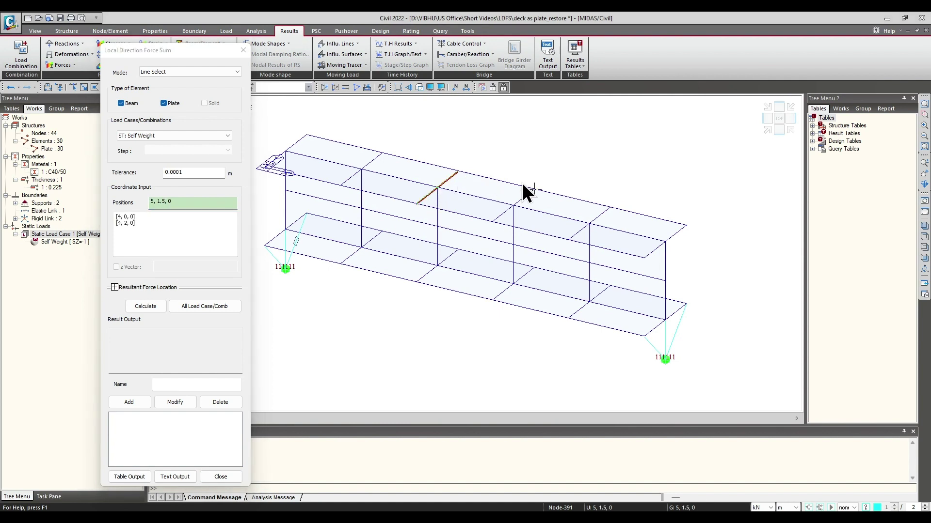
click(534, 188)
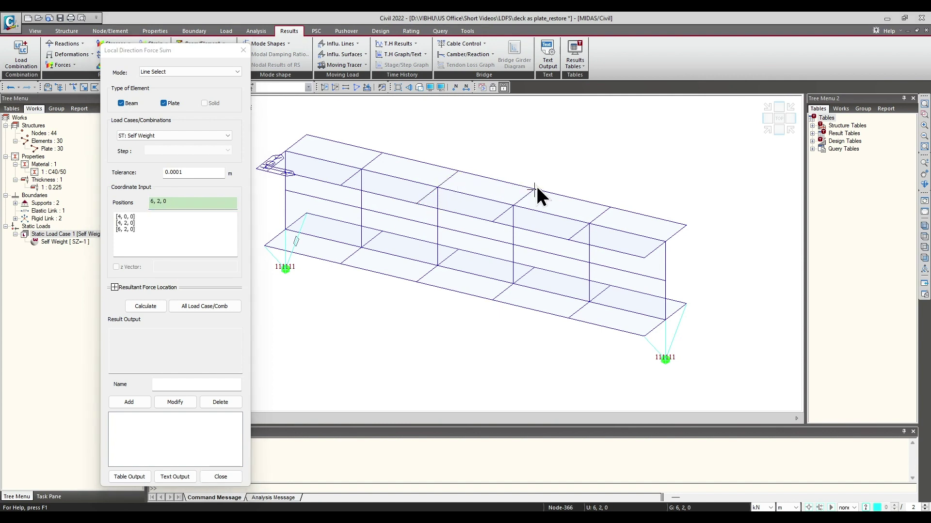
click(156, 306)
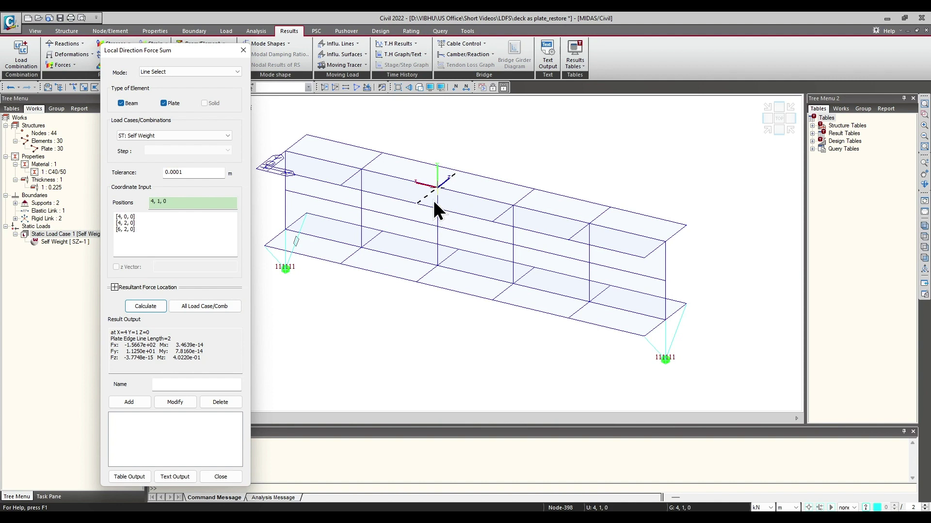
drag(202, 359, 109, 346)
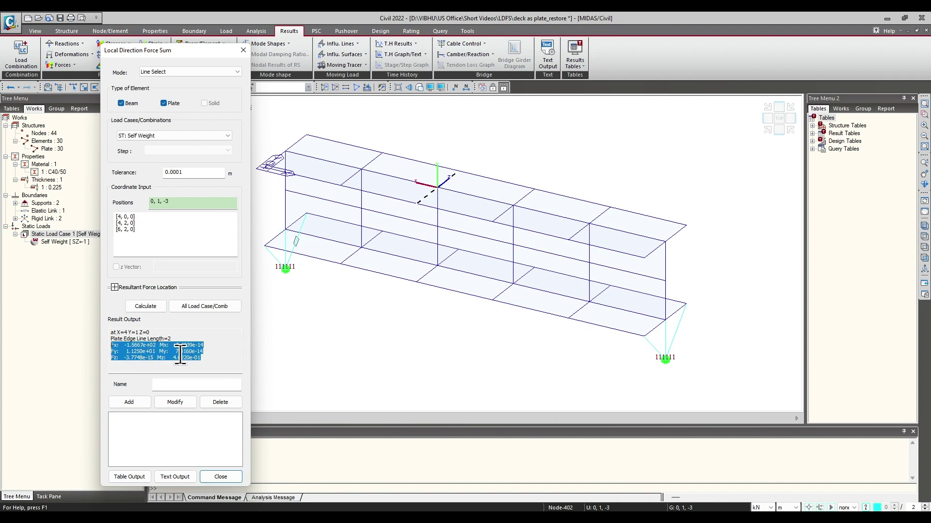
click(173, 385)
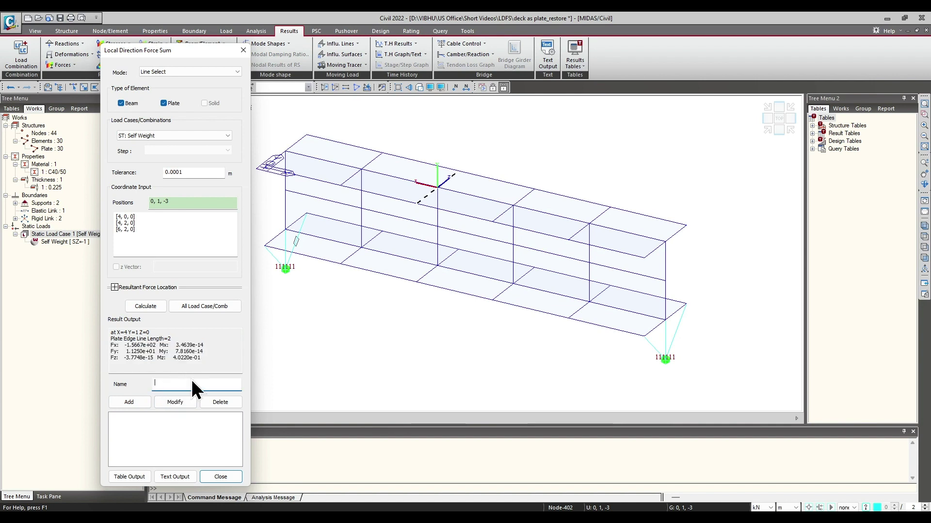
Step: Save the line result as record A, tick it, and review its text report
text(A)
click(145, 401)
click(114, 416)
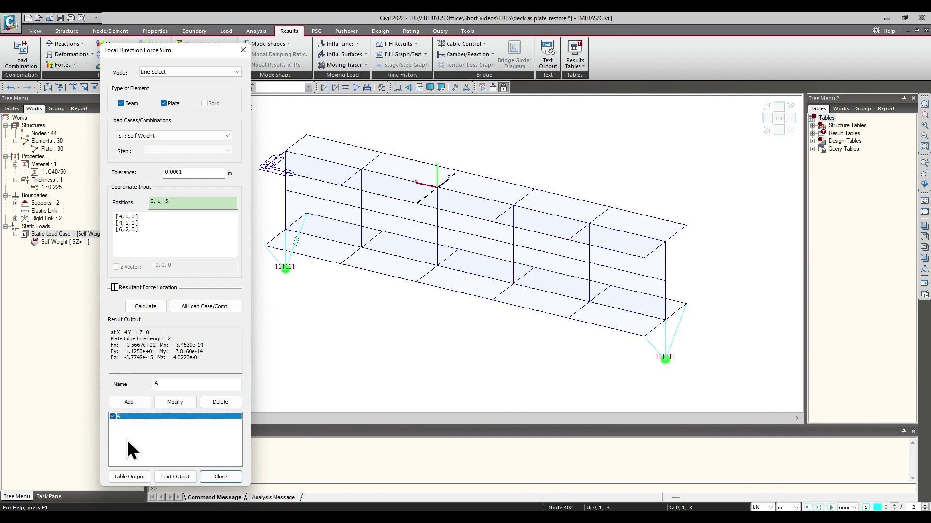
click(161, 476)
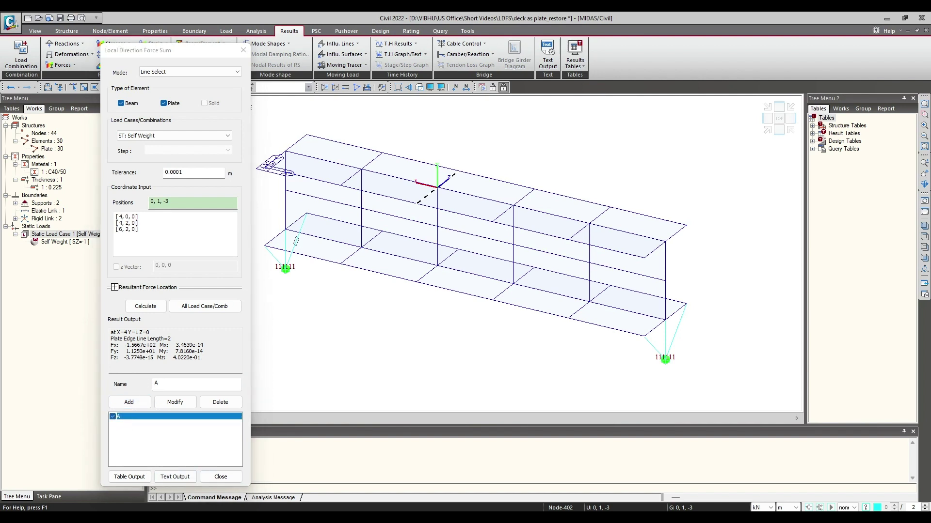
drag(274, 244, 127, 200)
click(763, 152)
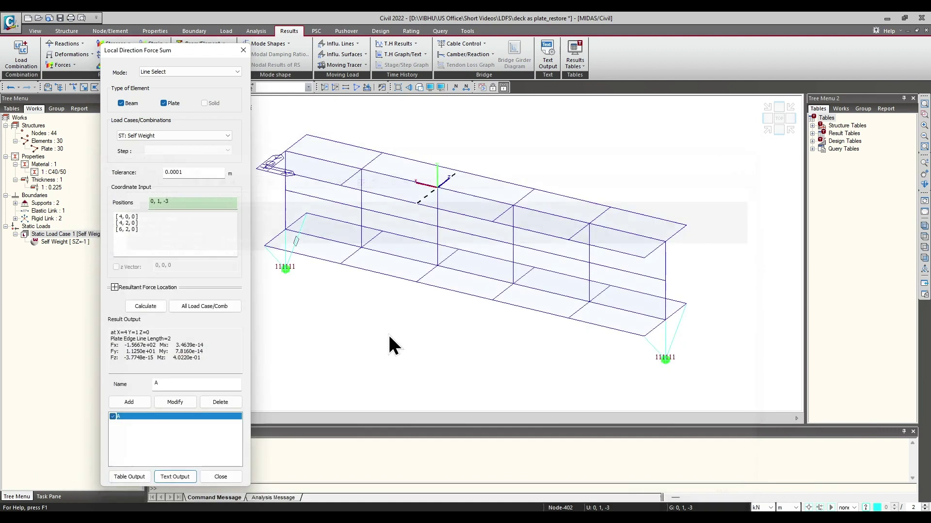
Step: Show record A's Self Weight row in the LDFS result table, then close the table
click(129, 477)
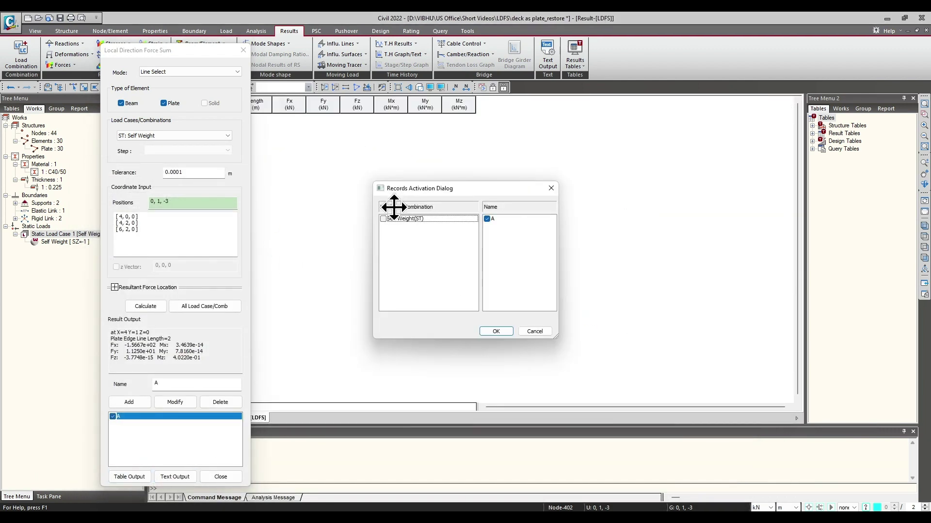
click(489, 330)
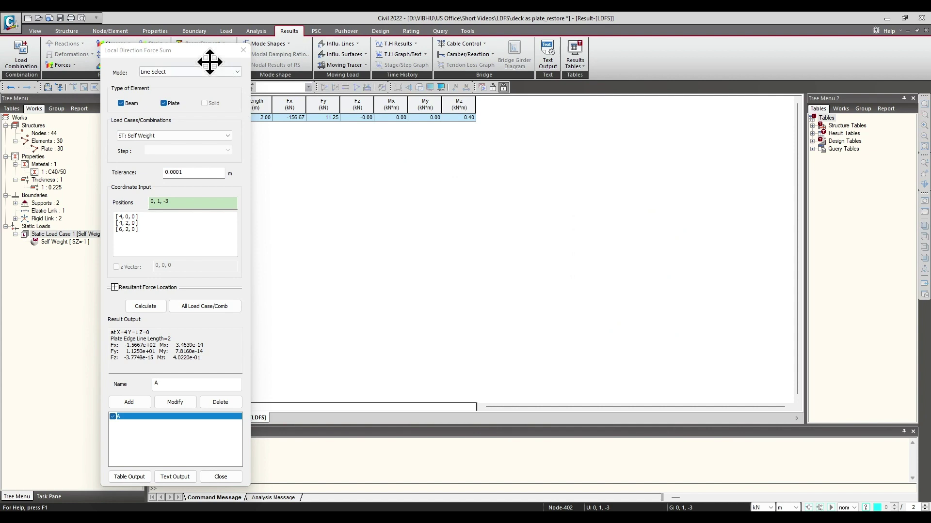
drag(208, 54, 157, 61)
drag(266, 118, 446, 117)
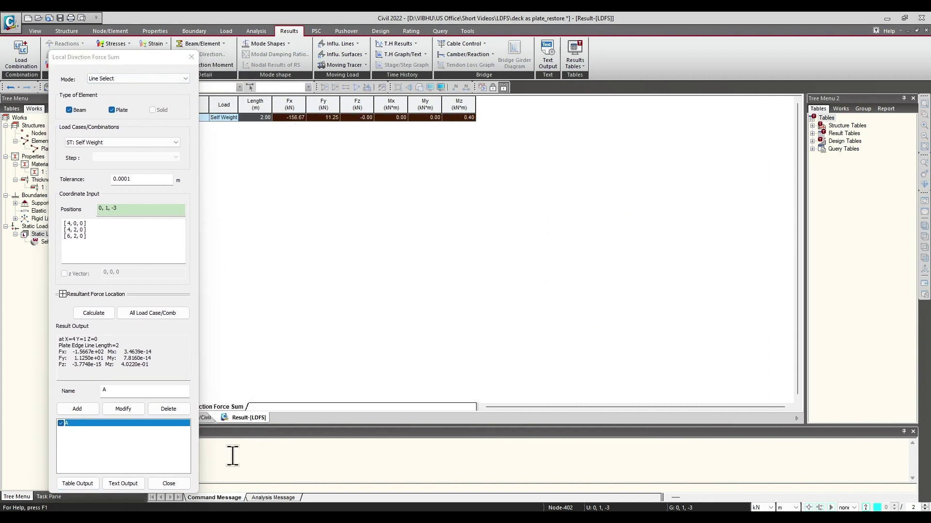
middle_click(255, 422)
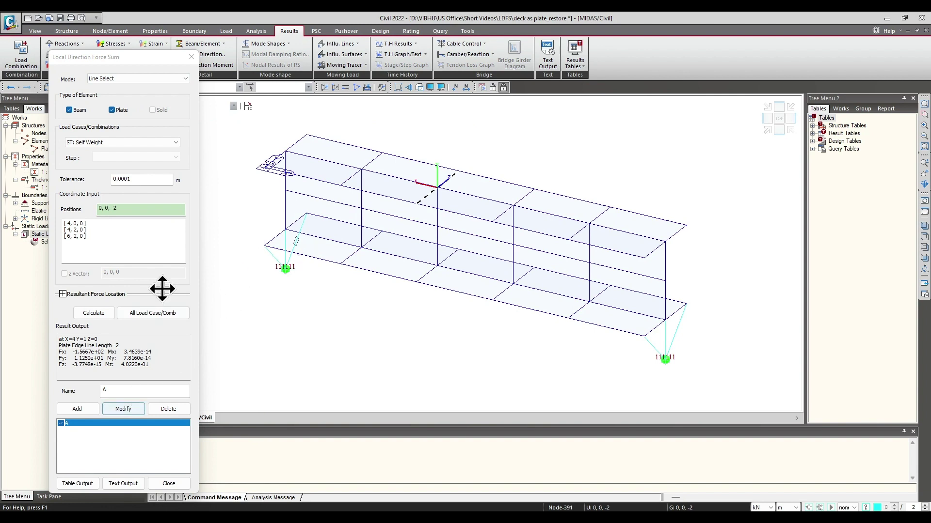
Step: Switch the Local Direction Force Sum selection mode to Polygon Select
click(137, 80)
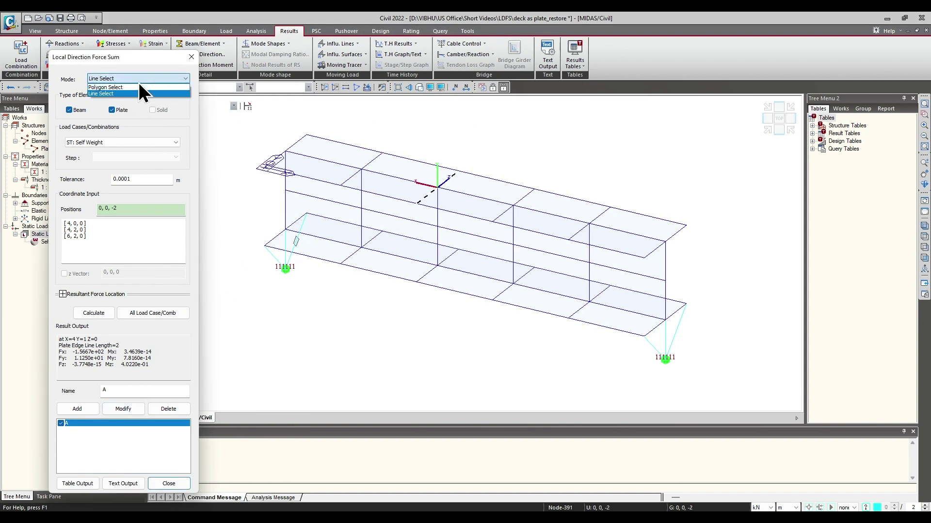
click(140, 87)
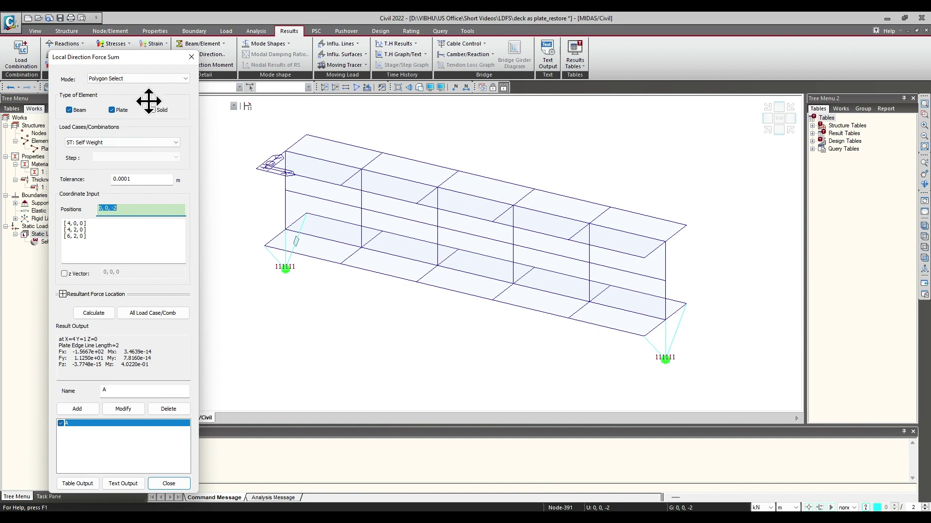
drag(149, 62, 200, 66)
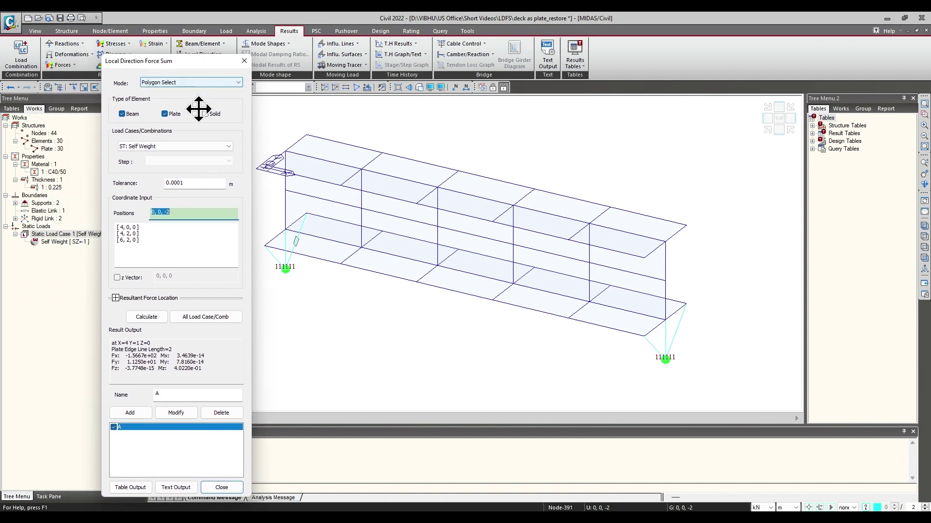
drag(191, 63, 174, 65)
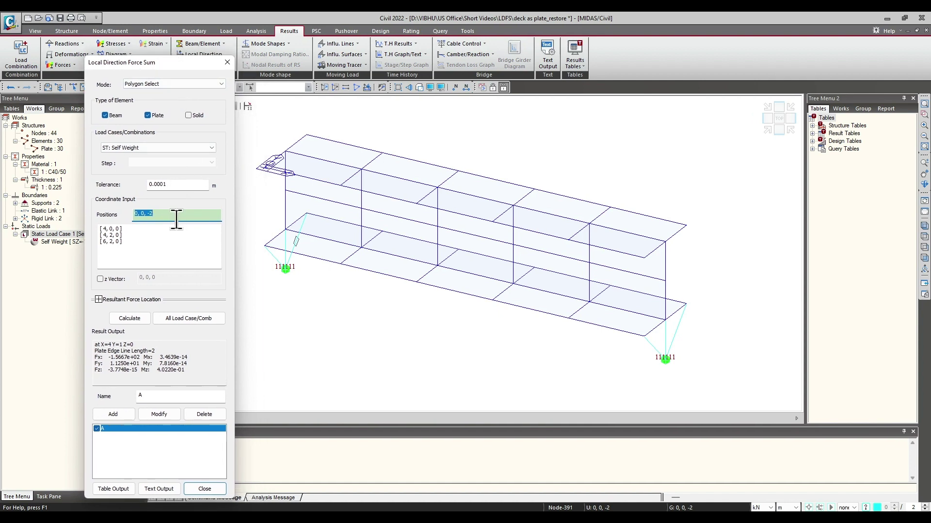
Step: Calculate the closed X=6 polygon section force sum: Fx -1.5153e+02, Mz 2.4628e+02 at X=6, Y=1, Z=-1
click(501, 224)
click(535, 191)
click(534, 266)
click(500, 297)
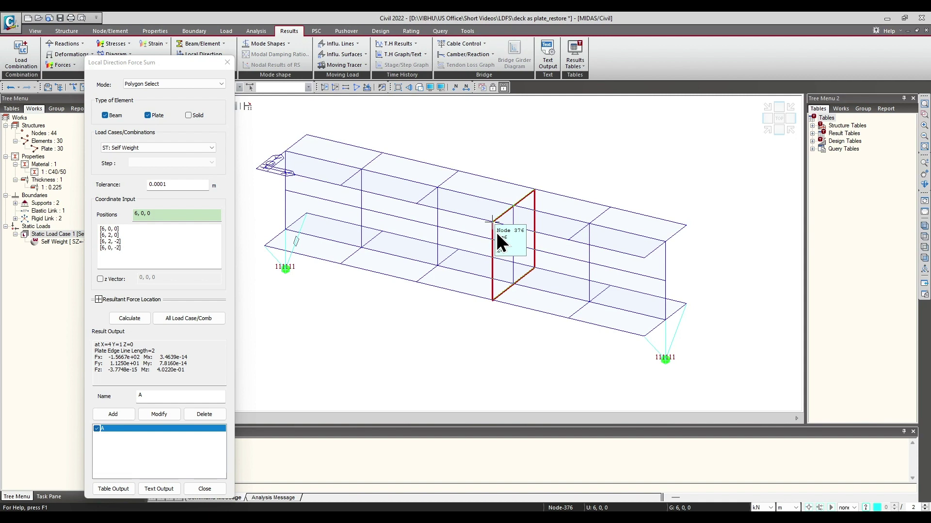
click(496, 232)
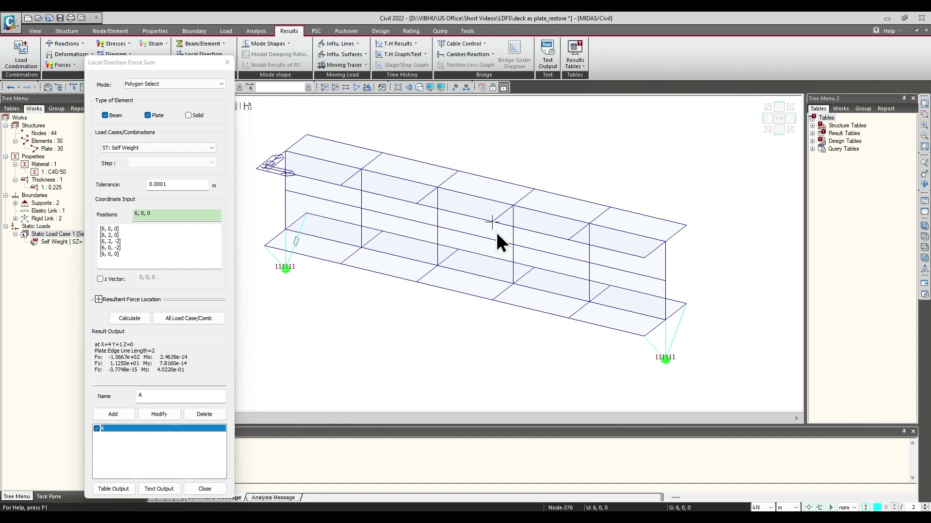
click(138, 316)
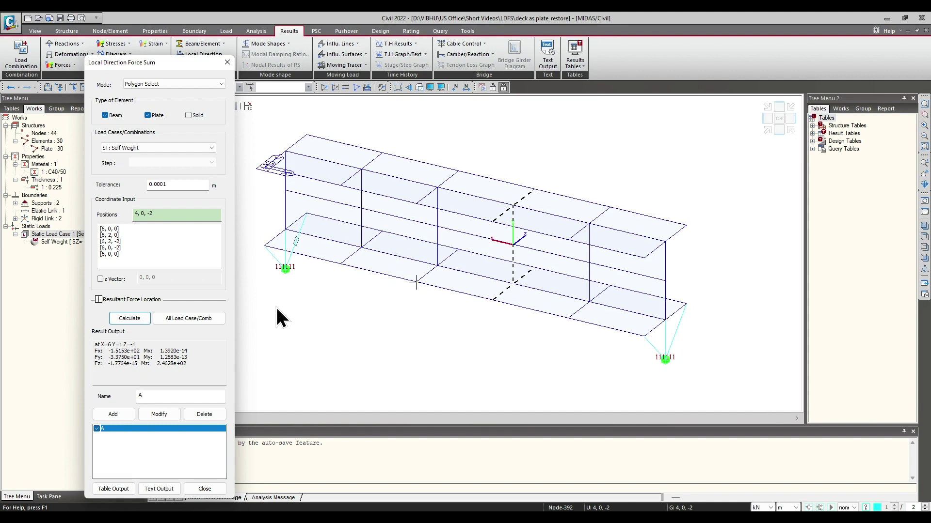
Step: Save the polygon result as record B and tick it for output
double_click(163, 393)
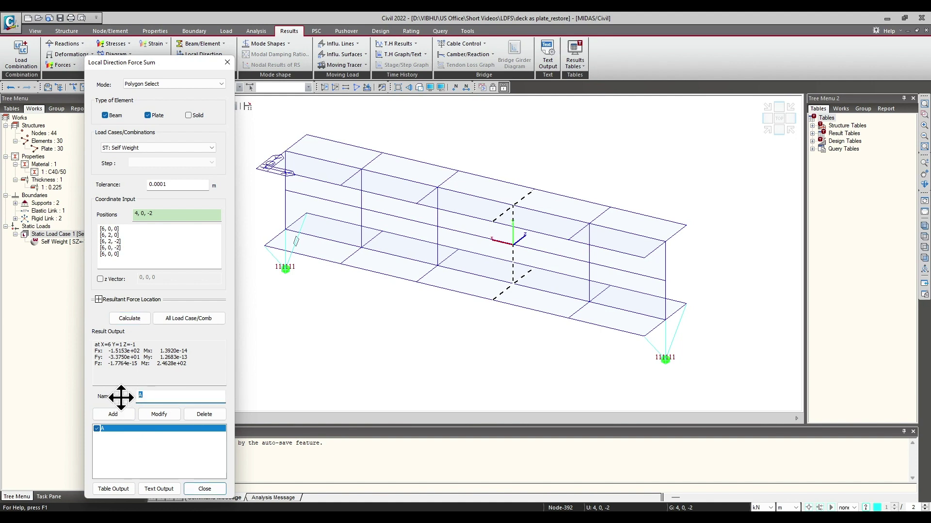
text(B)
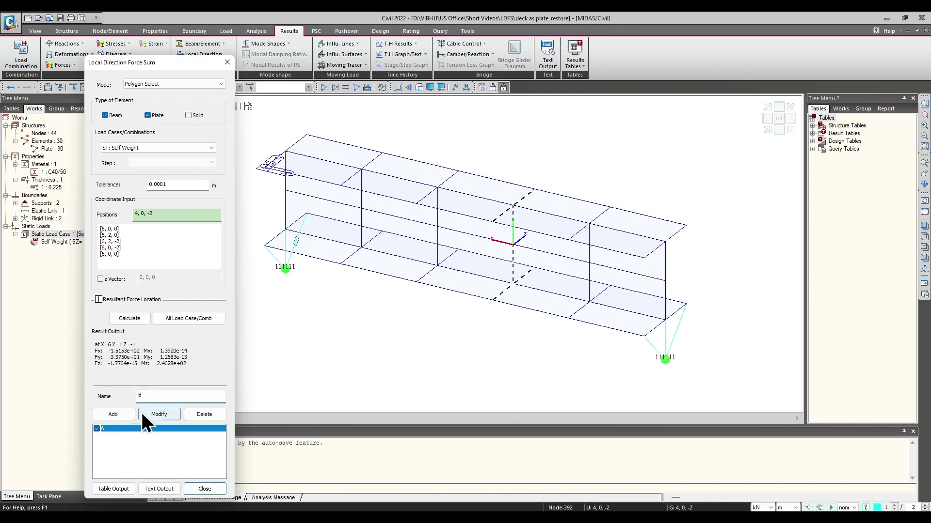
click(116, 415)
click(96, 435)
Step: Tabulate Self Weight(ST) results for records A and B; B gives Fx -151.53, Mz 246.28
click(124, 490)
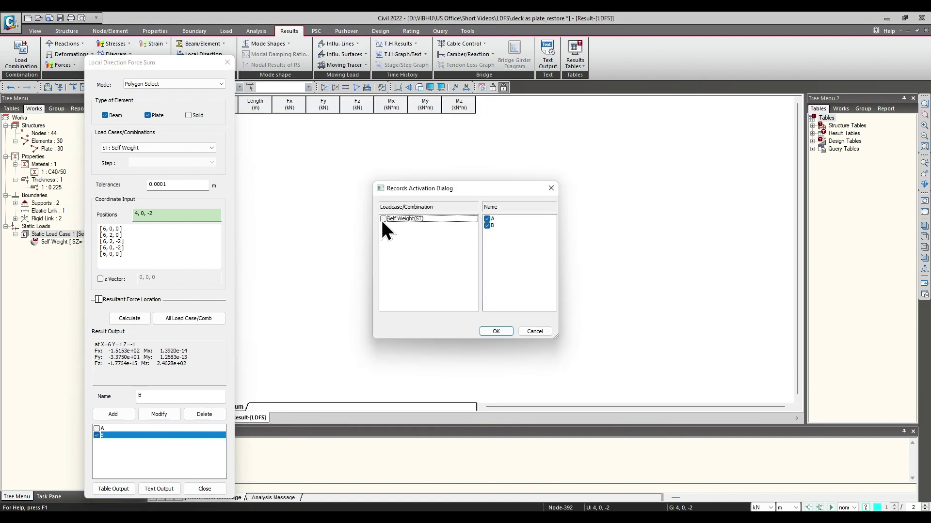
click(383, 219)
click(495, 220)
click(498, 226)
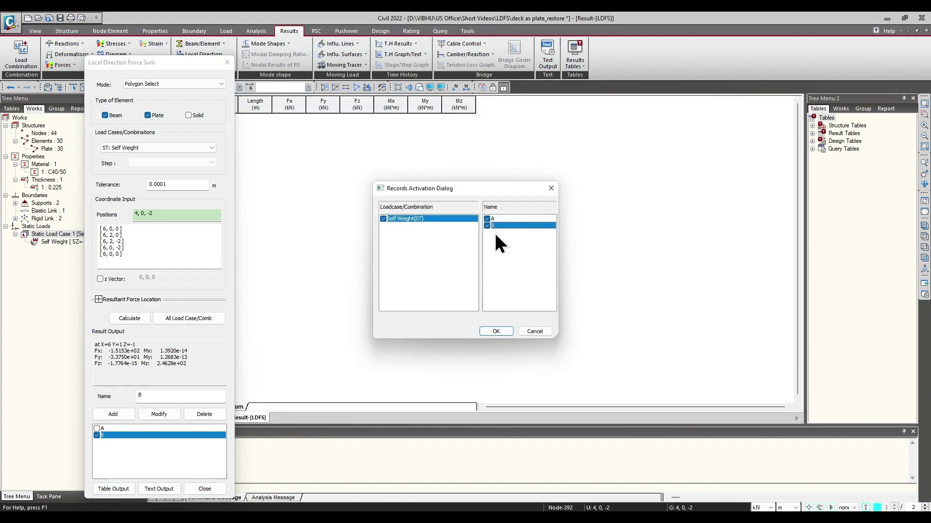
click(496, 331)
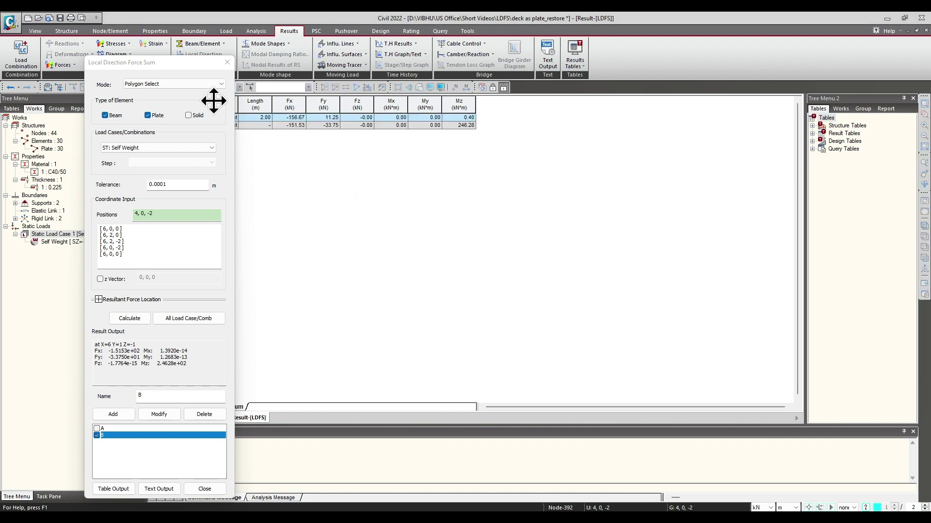
drag(173, 62, 126, 64)
drag(302, 118, 462, 127)
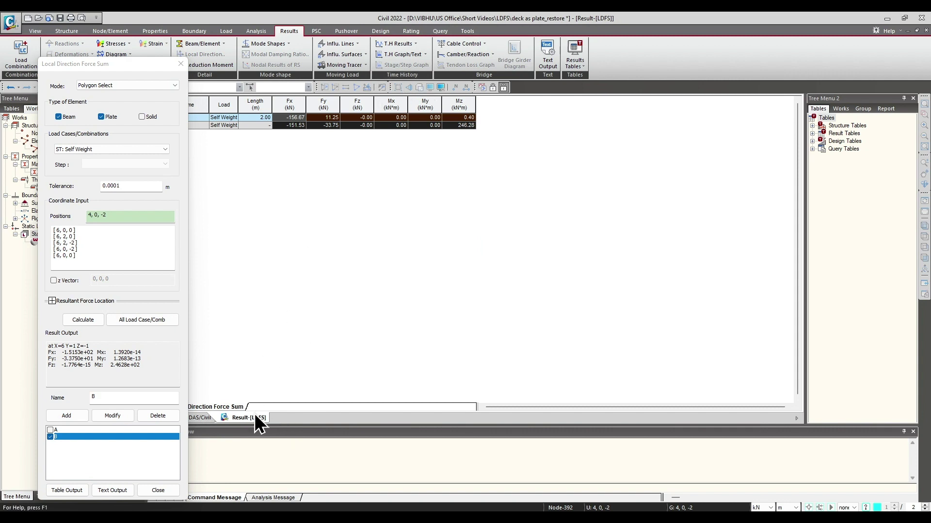
Step: Return to the 3D model view and restart polygon position entry
click(200, 418)
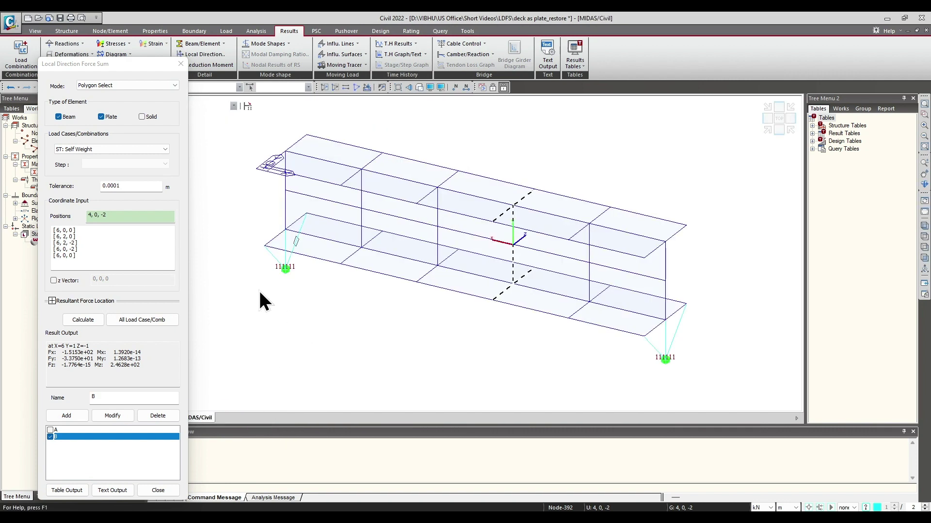
drag(94, 70, 194, 64)
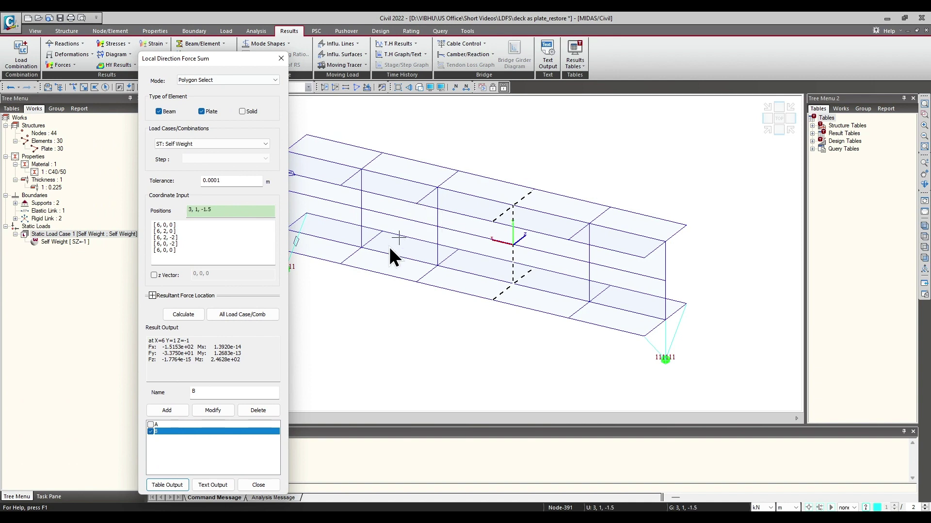
click(243, 214)
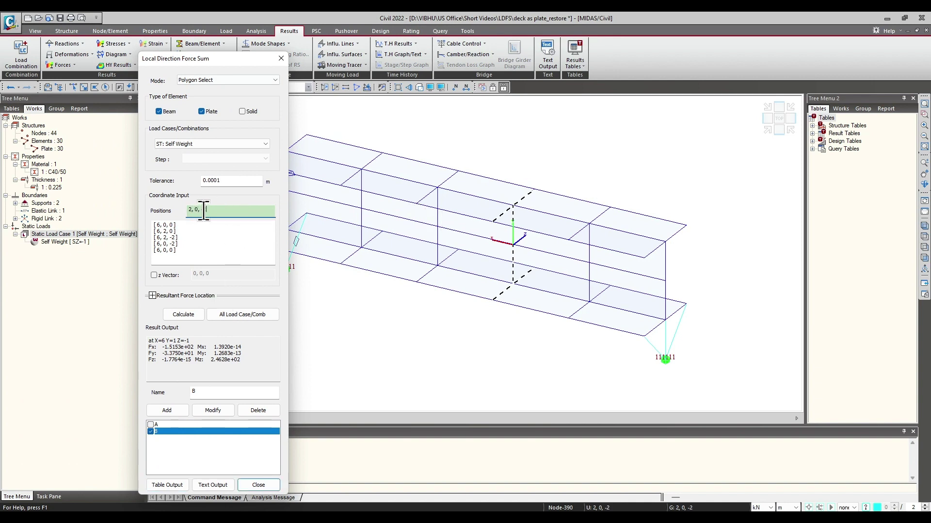
Step: Pick a closed polygon through [10,0,0], [10,2,0], [10,2,-2], [10,0,-2] and calculate
click(650, 259)
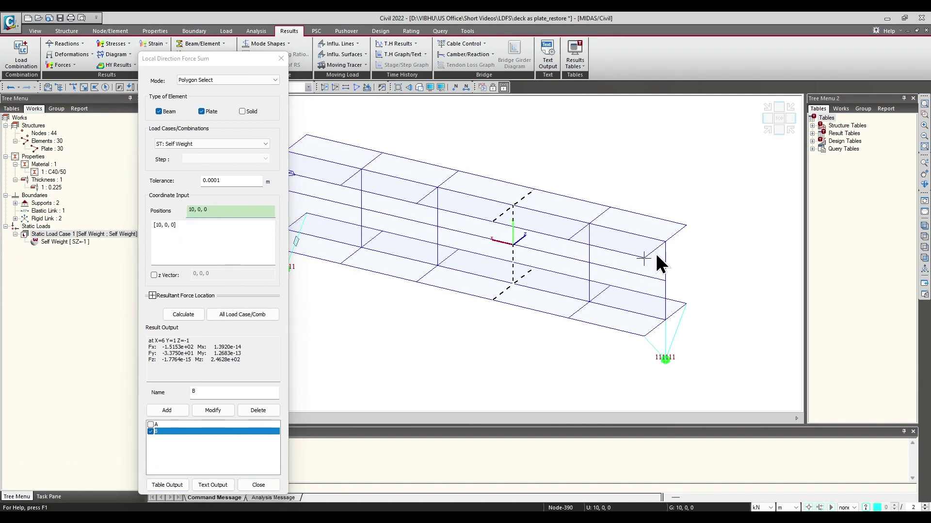
click(690, 227)
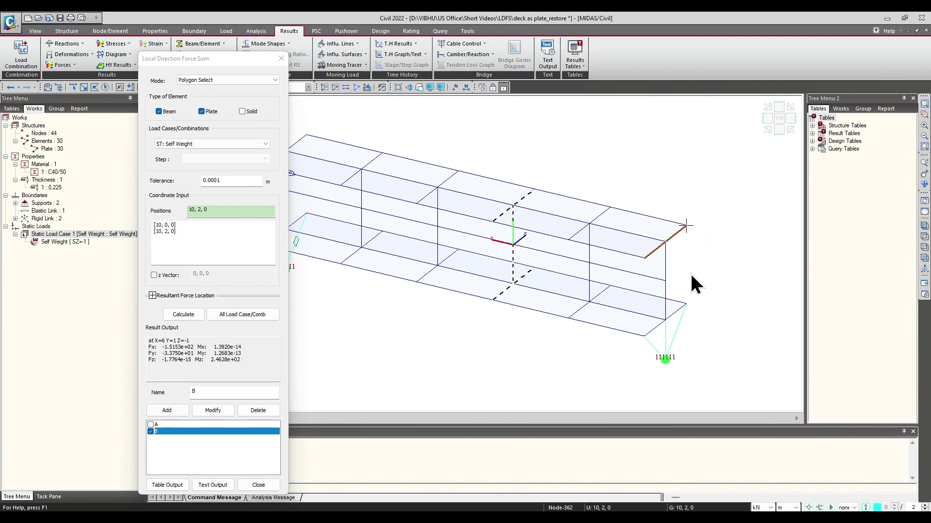
click(687, 304)
click(645, 336)
click(644, 259)
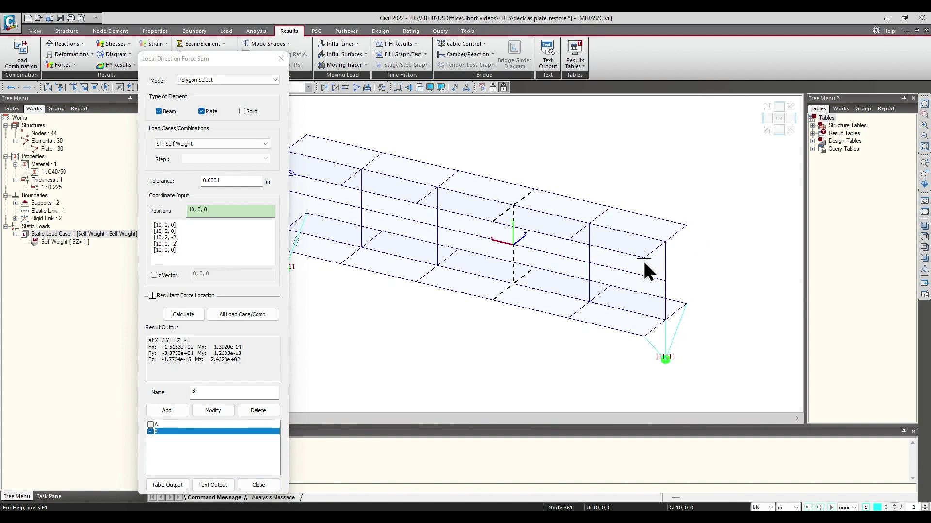
click(195, 312)
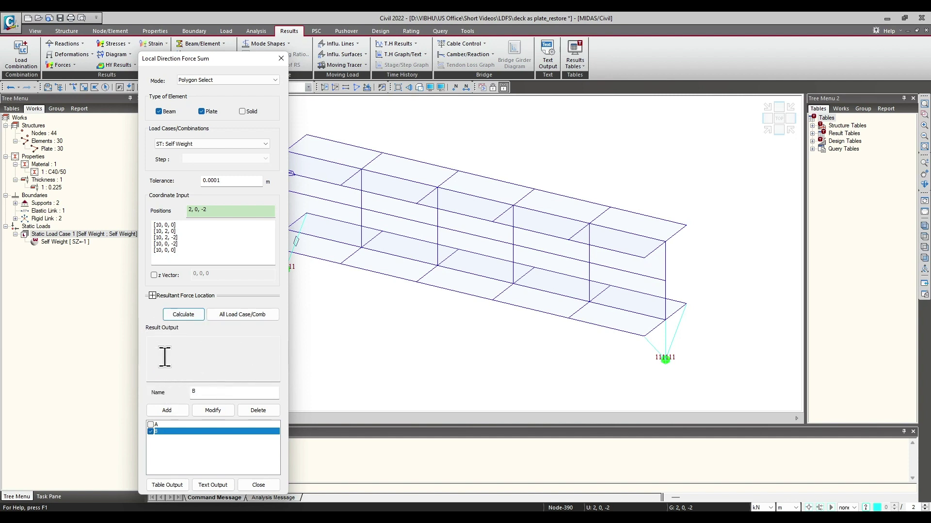
Step: Re-pick the X=10 polygon from [10,2,0] and calculate: Fx -1.5153e+02, Mz -1.5872e+02
click(223, 210)
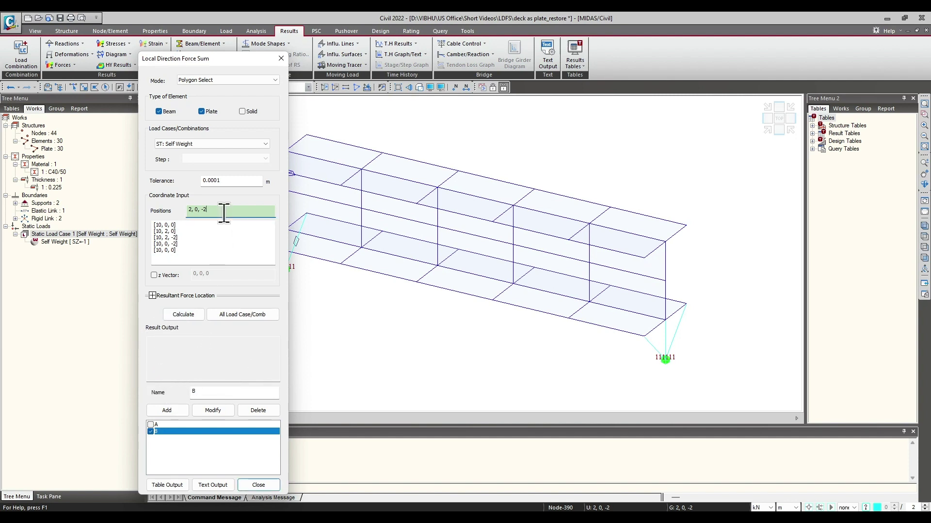
click(685, 225)
click(644, 257)
click(644, 334)
click(685, 304)
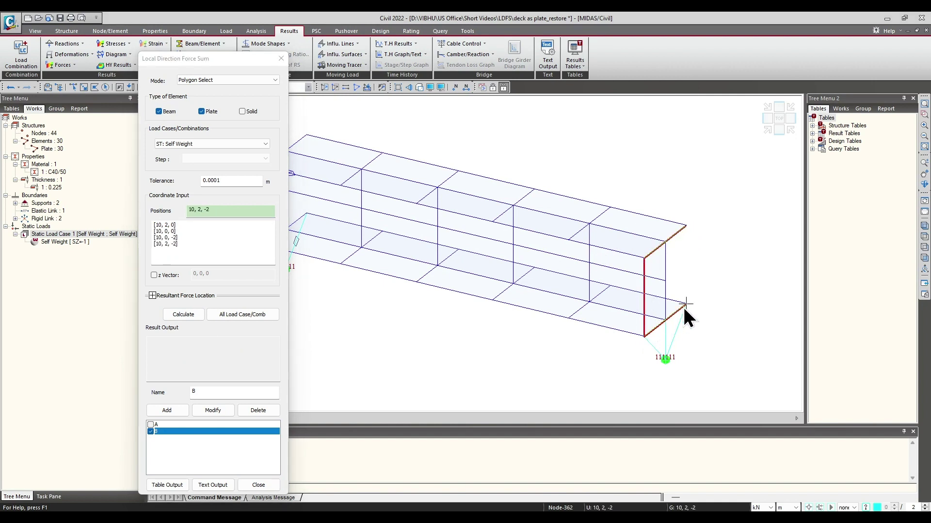
click(687, 233)
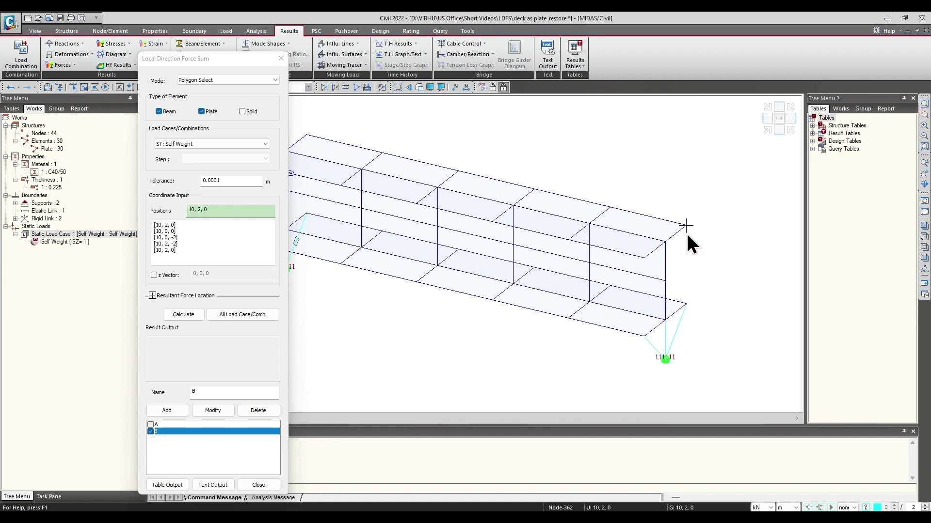
click(183, 313)
drag(246, 366, 154, 341)
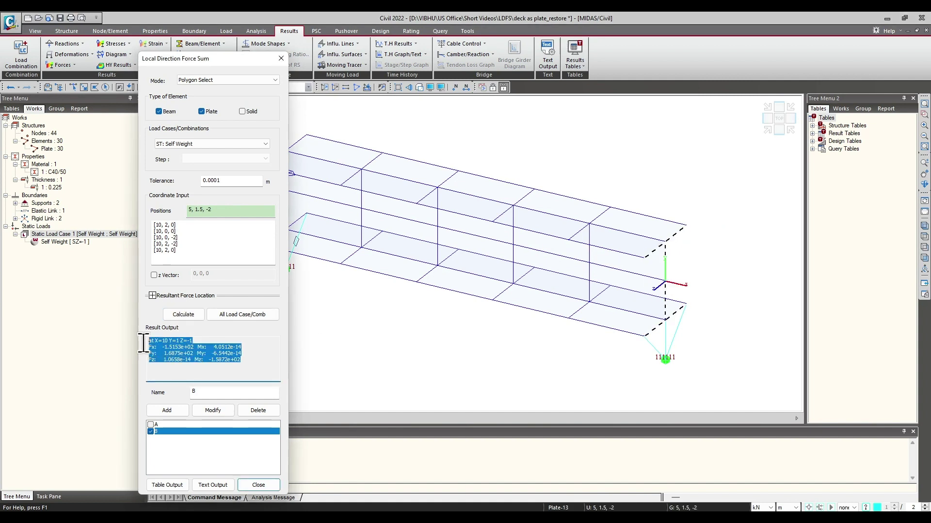
click(188, 348)
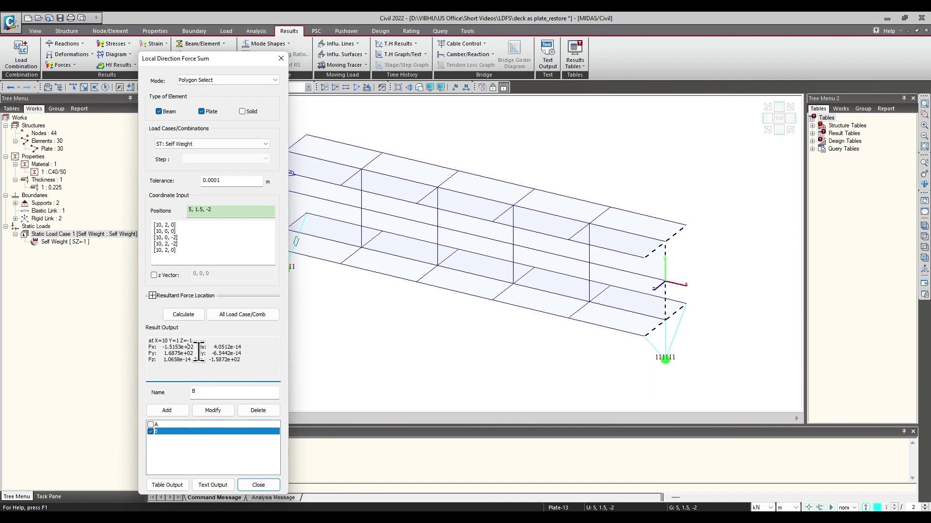
click(247, 365)
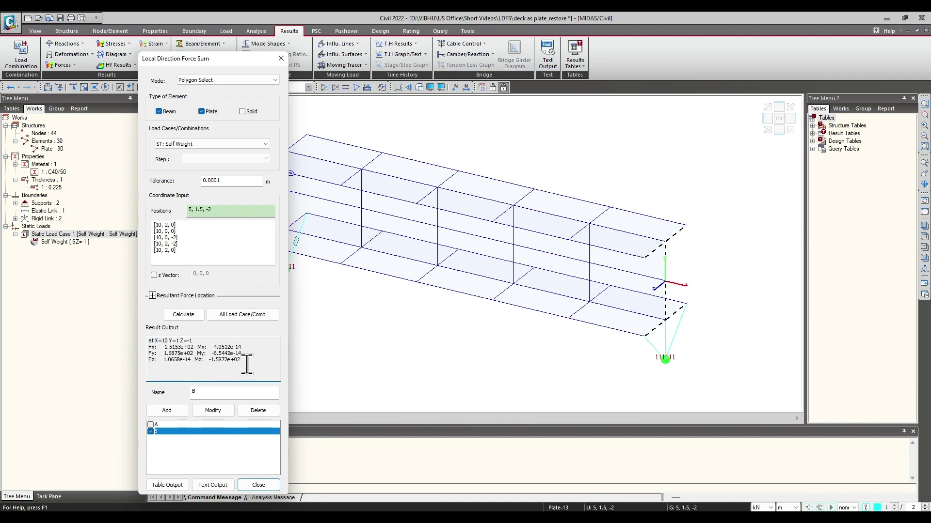